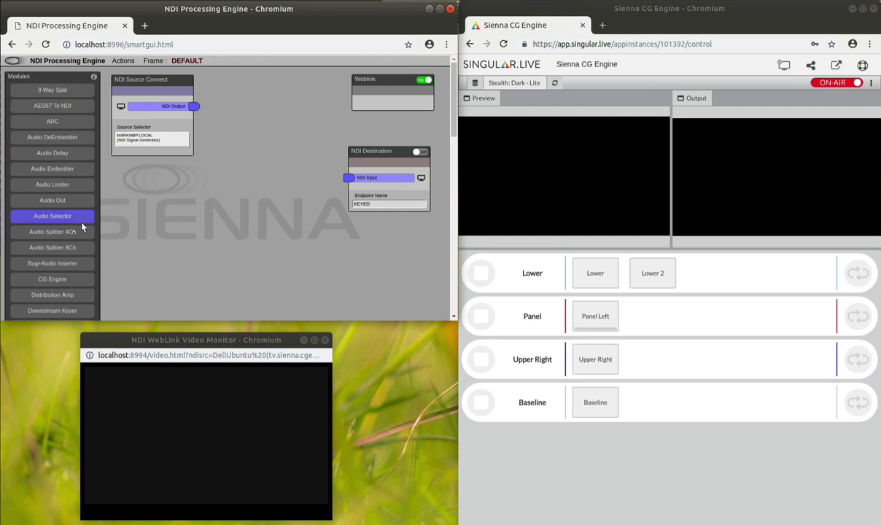
- Add a CG Engine node below NDI Source Connect, set to 1920x1080 at 25 fps with WebGL
{"action": "left_click_drag", "start_coordinate": [54, 284], "coordinate": [124, 170]}
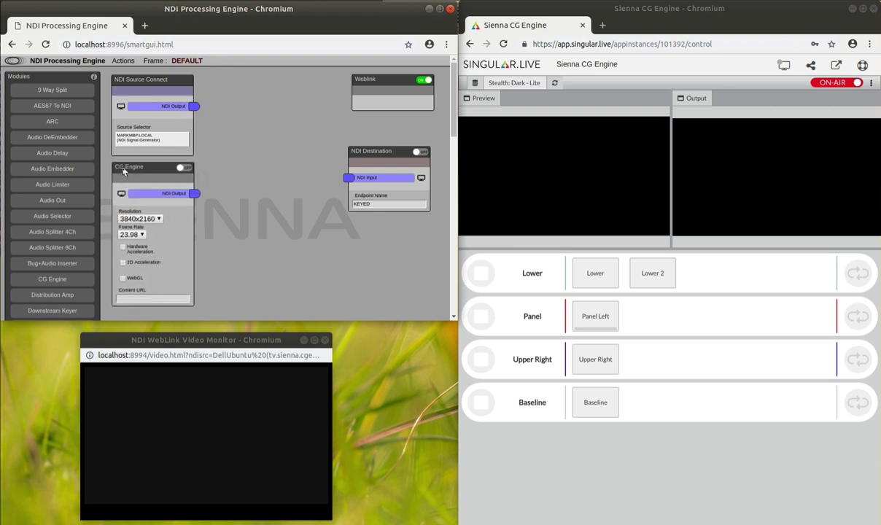
{"action": "left_click", "coordinate": [148, 220]}
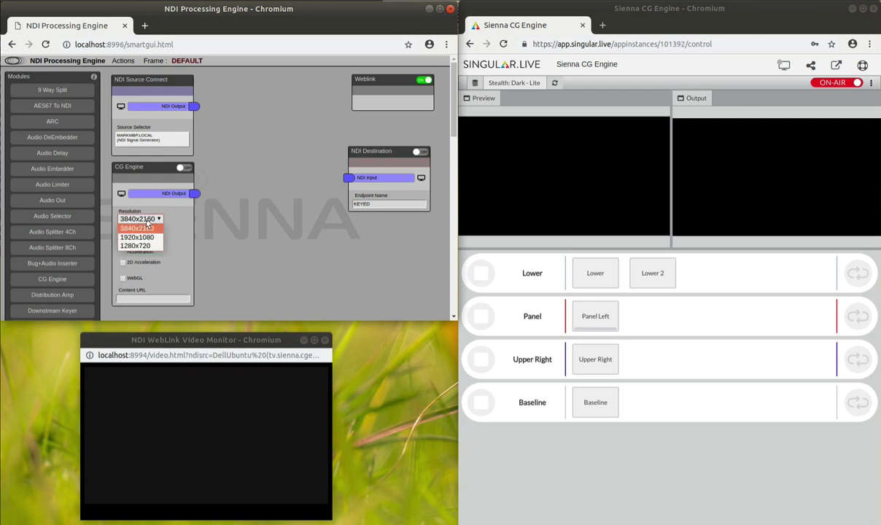
{"action": "left_click", "coordinate": [143, 238]}
{"action": "left_click", "coordinate": [133, 236]}
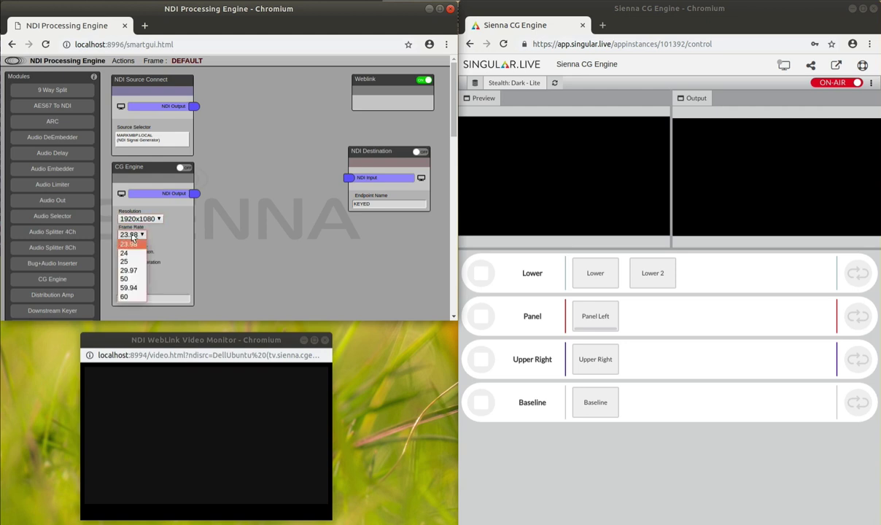
{"action": "left_click", "coordinate": [131, 261]}
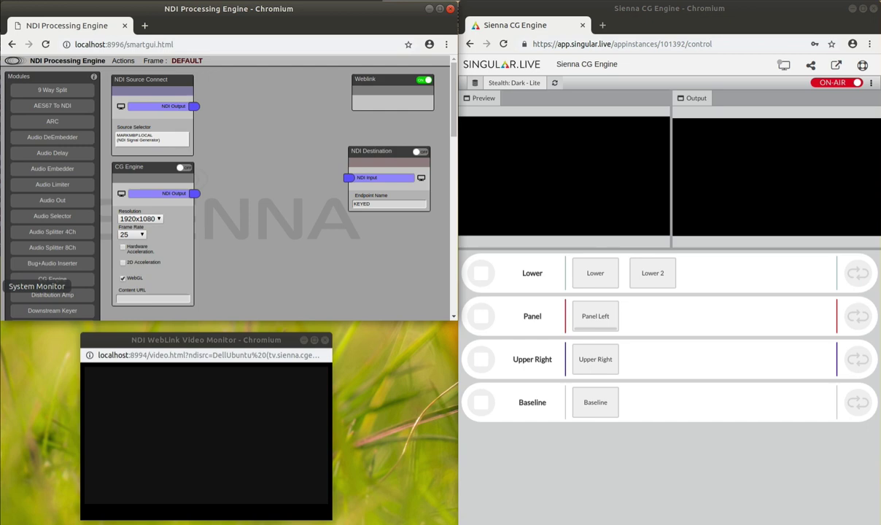
- Load the gallery.co.uk clock page in a new Chromium tab
{"action": "left_click", "coordinate": [611, 26]}
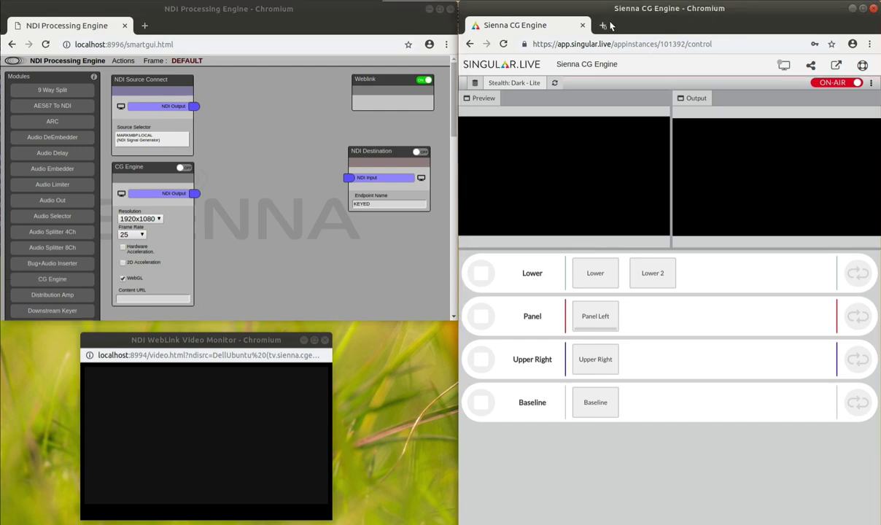
{"action": "left_click", "coordinate": [601, 26]}
{"action": "right_click", "coordinate": [579, 46]}
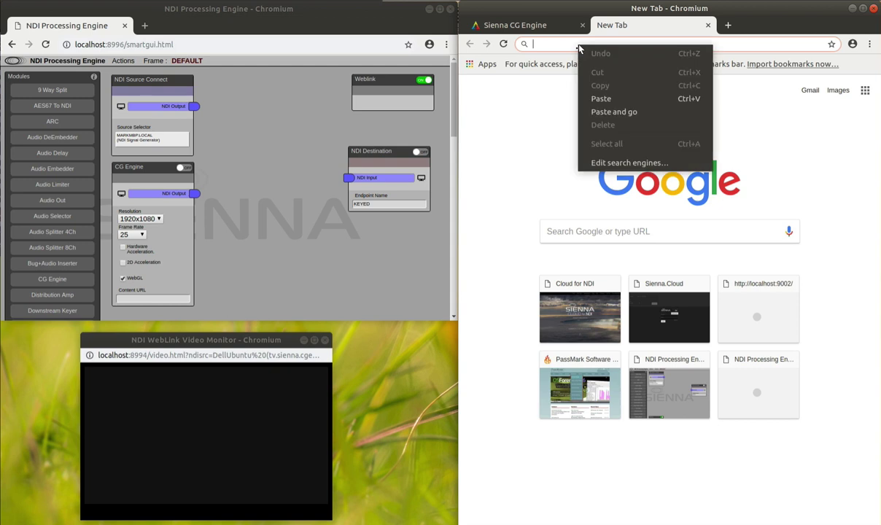
{"action": "left_click", "coordinate": [599, 99]}
{"action": "key", "text": "Return"}
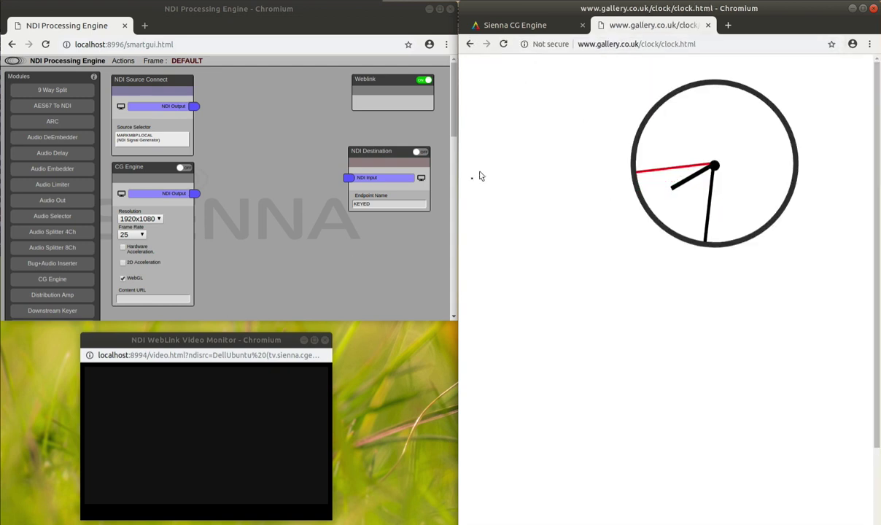
{"action": "left_click", "coordinate": [145, 300]}
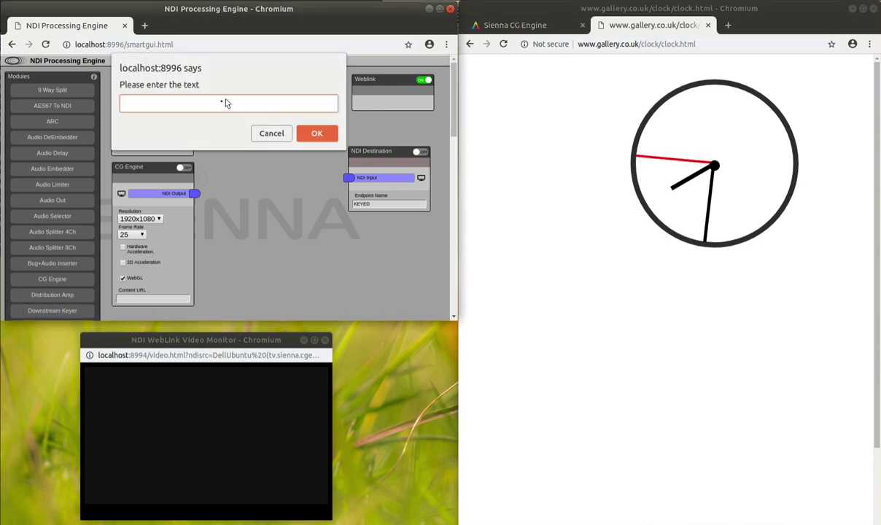
{"action": "right_click", "coordinate": [209, 107]}
{"action": "left_click", "coordinate": [219, 158]}
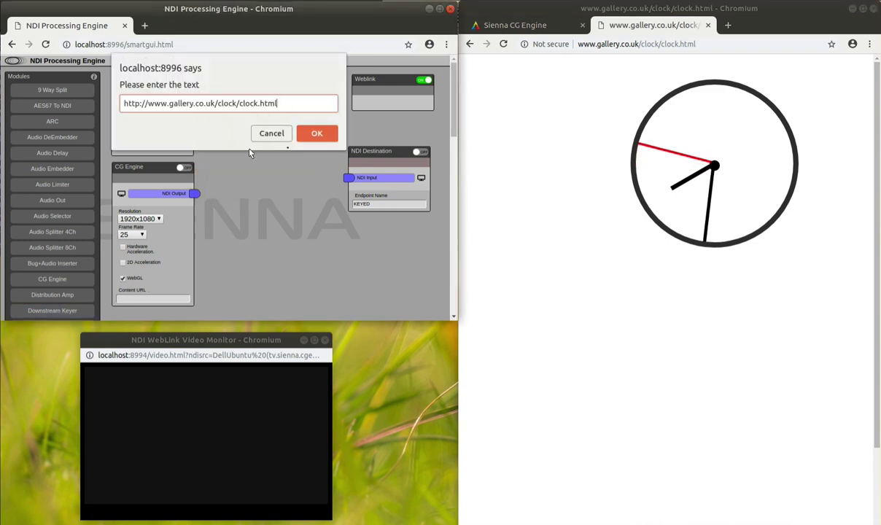
{"action": "left_click", "coordinate": [313, 133]}
{"action": "left_click", "coordinate": [708, 25]}
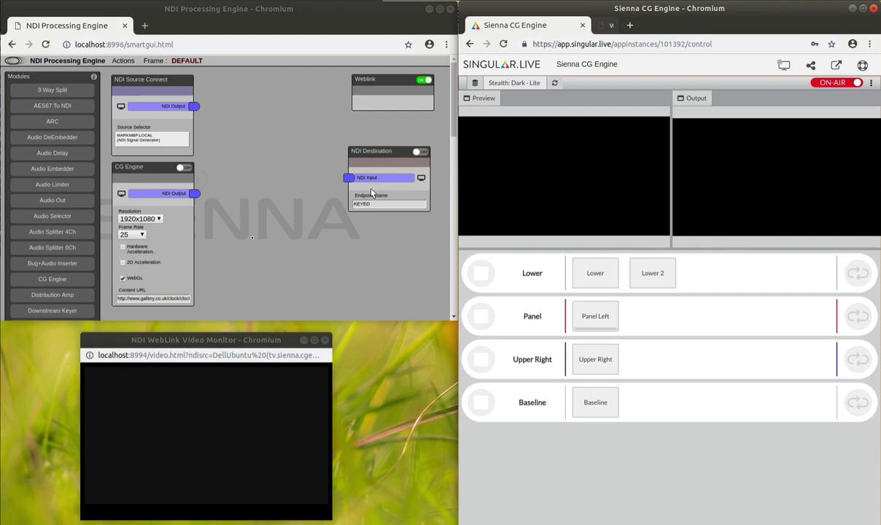
- Switch the CG Engine on and preview its analogue clock in the WebLink Video Monitor
{"action": "left_click", "coordinate": [245, 238]}
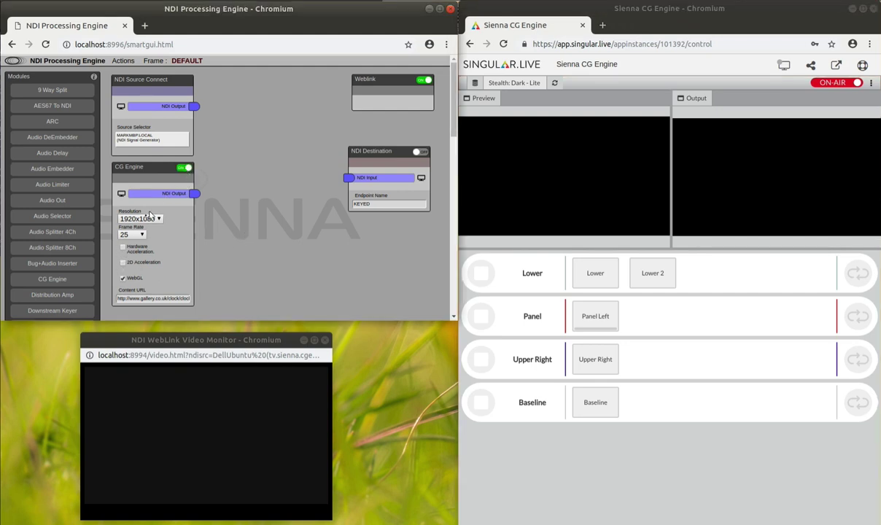
{"action": "left_click", "coordinate": [121, 194]}
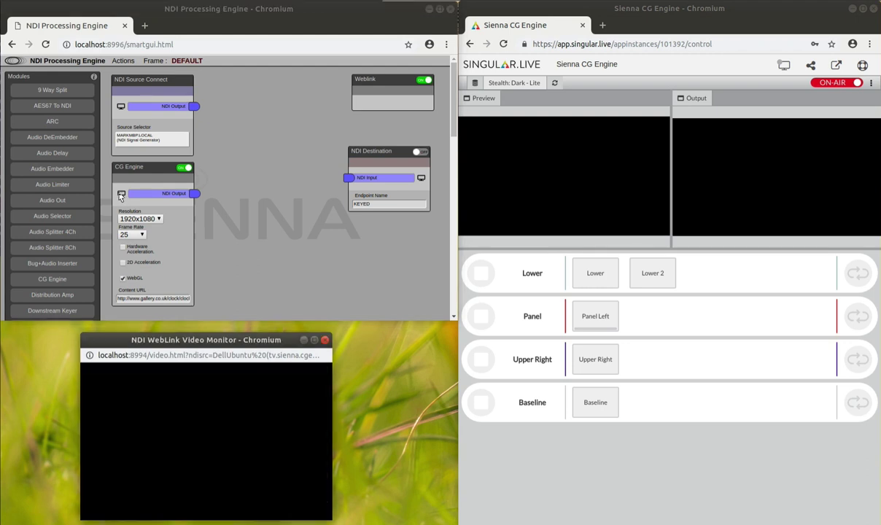
{"action": "left_click_drag", "start_coordinate": [202, 344], "coordinate": [198, 336]}
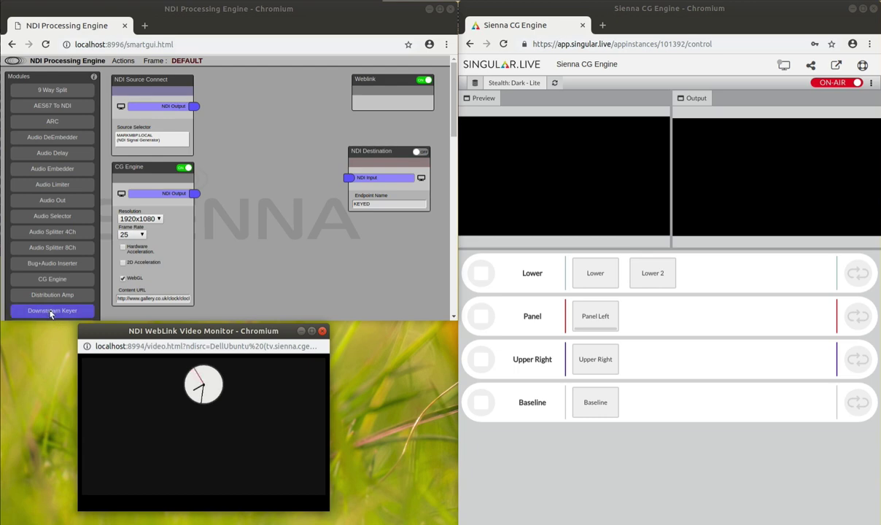
- Add a Downstream Keyer and connect the CG Engine output to its Key Input
{"action": "left_click_drag", "start_coordinate": [51, 314], "coordinate": [239, 108]}
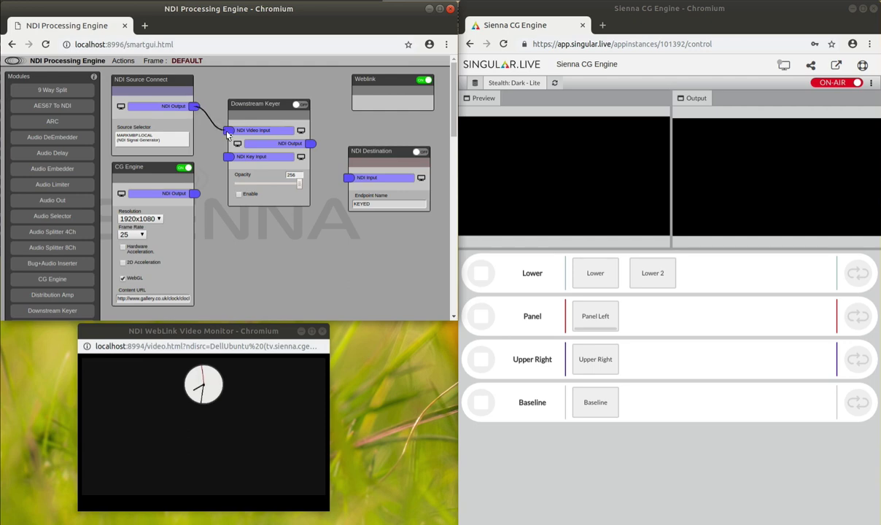
{"action": "left_click", "coordinate": [121, 107]}
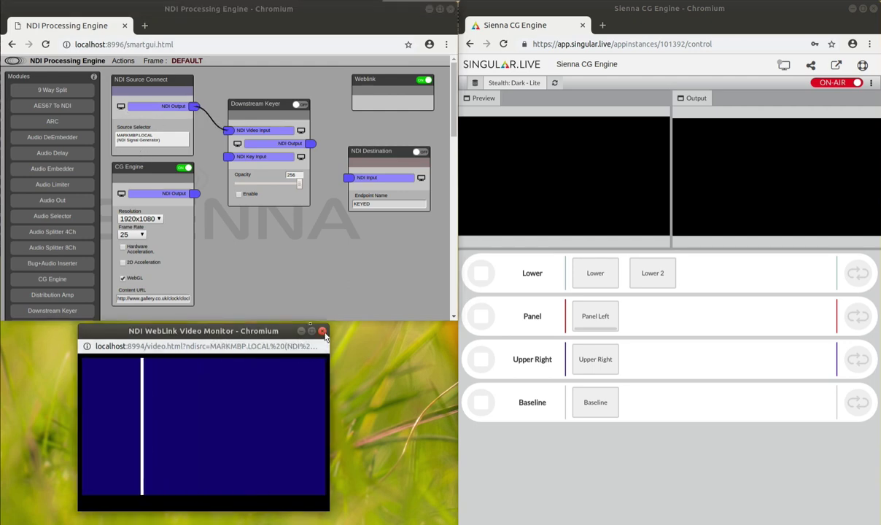
{"action": "left_click_drag", "start_coordinate": [195, 193], "coordinate": [229, 156]}
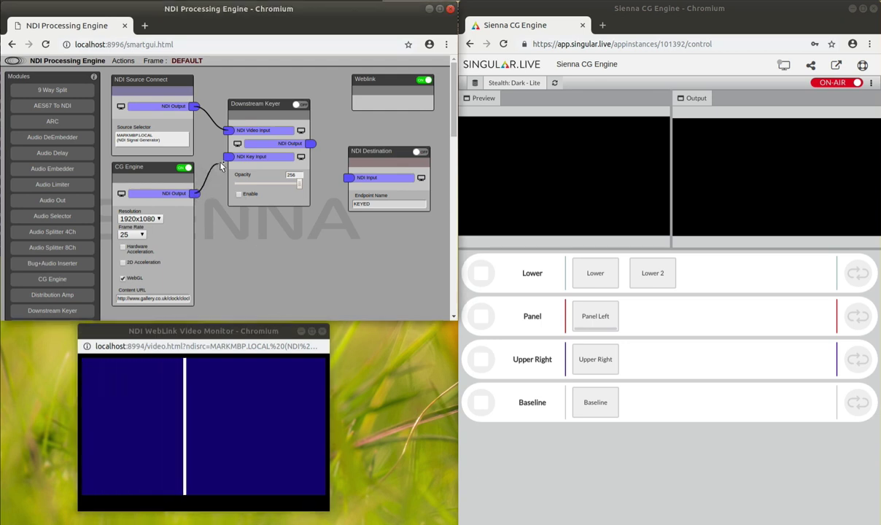
- Switch the keyer on, enable keying, and preview its output at opacity 256
{"action": "left_click", "coordinate": [299, 104]}
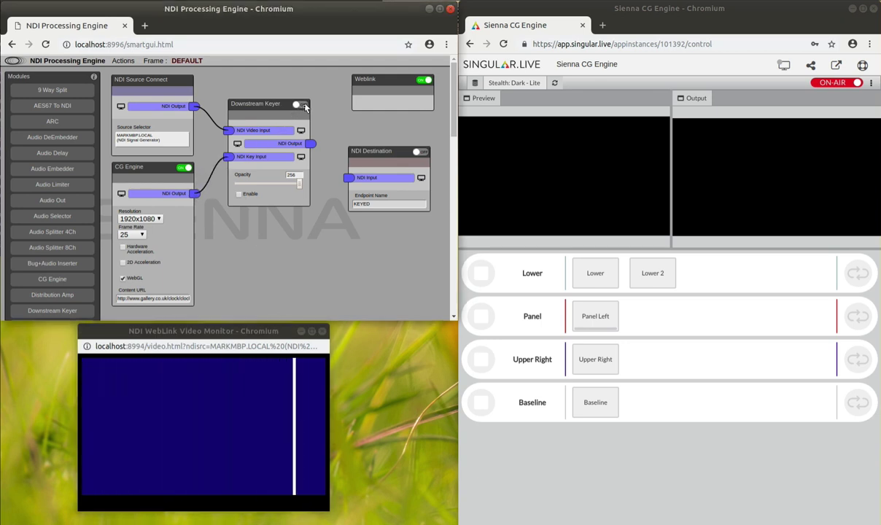
{"action": "left_click", "coordinate": [239, 194]}
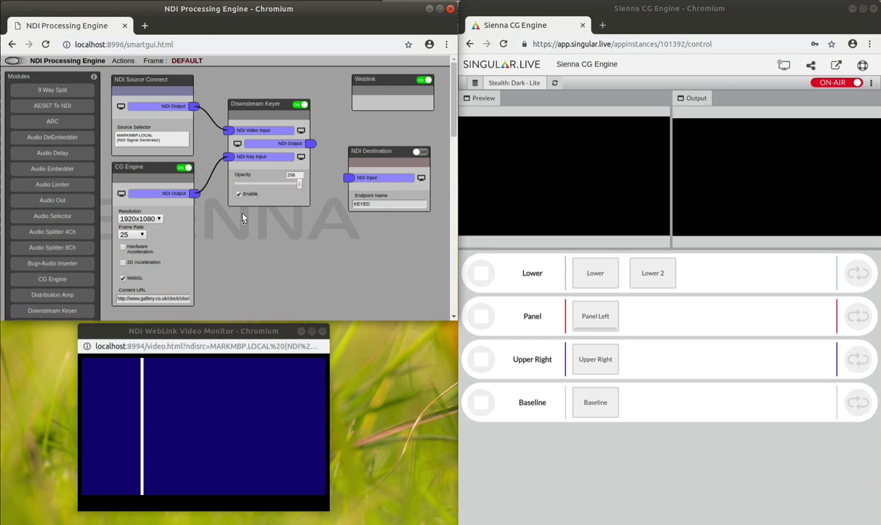
{"action": "left_click", "coordinate": [238, 145]}
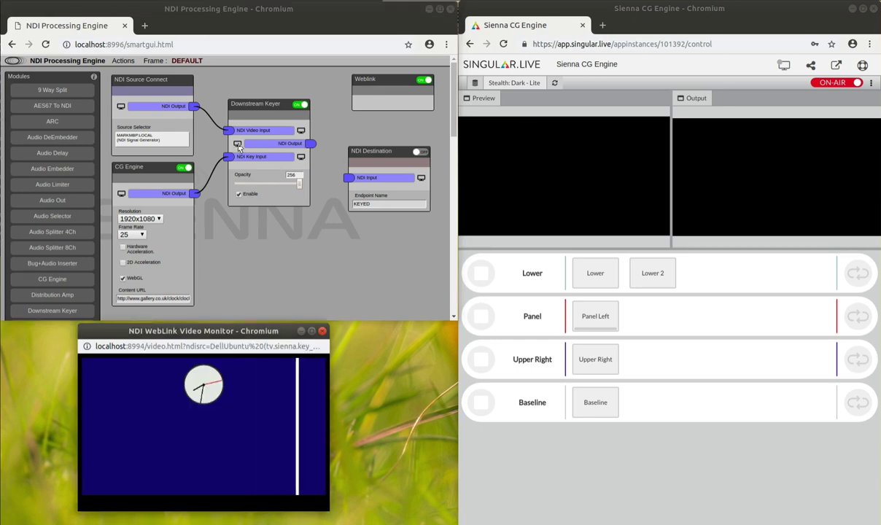
{"action": "mouse_move", "coordinate": [297, 183]}
{"action": "left_mouse_down"}
{"action": "mouse_move", "coordinate": [244, 187]}
{"action": "mouse_move", "coordinate": [311, 186]}
{"action": "left_mouse_up"}
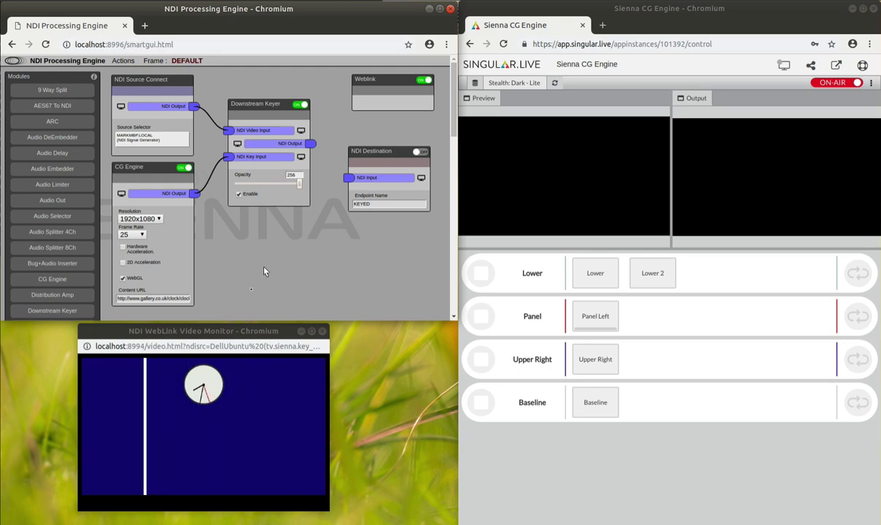
- Point the CG Engine at the Singular.Live output URL, enable 2D acceleration, and restart it
{"action": "left_click", "coordinate": [184, 167]}
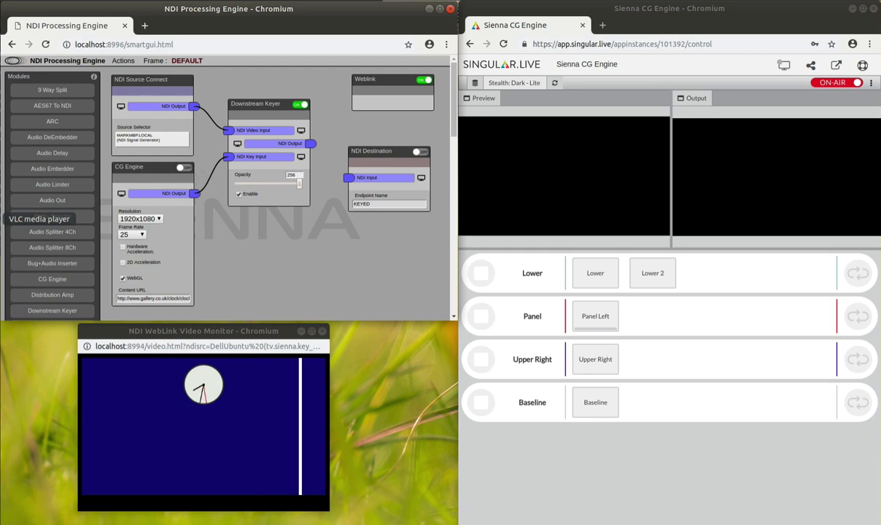
{"action": "left_click", "coordinate": [590, 17]}
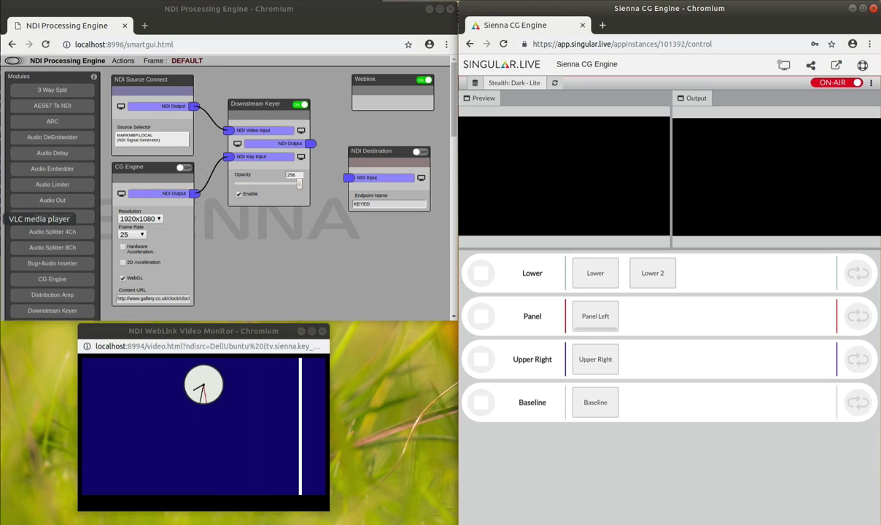
{"action": "left_click", "coordinate": [146, 299]}
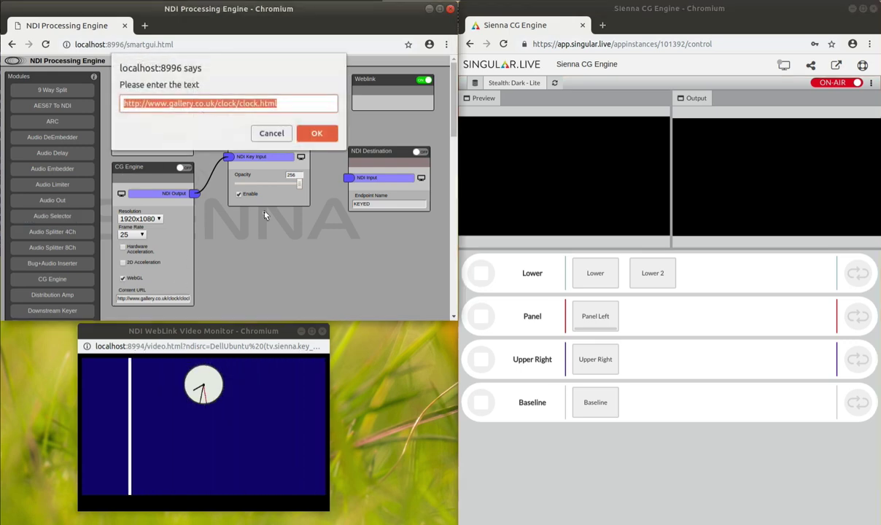
{"action": "right_click", "coordinate": [266, 108]}
{"action": "left_click", "coordinate": [267, 152]}
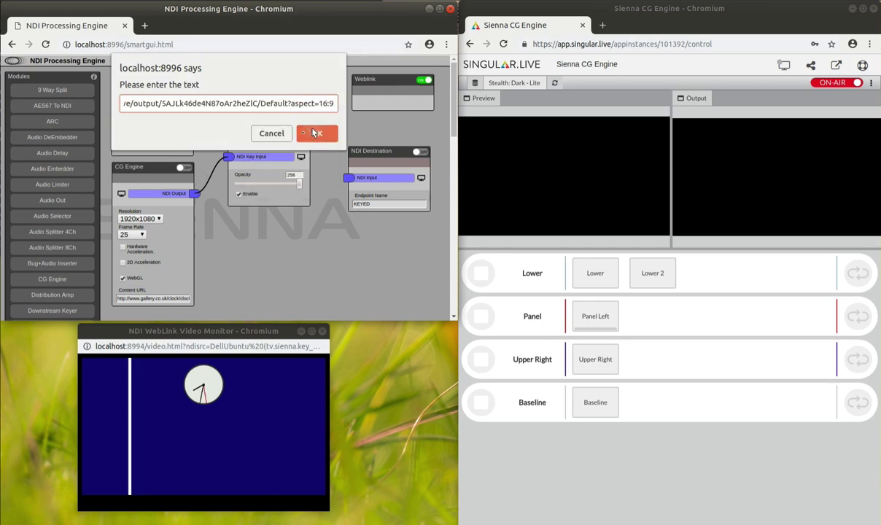
{"action": "left_click", "coordinate": [314, 132]}
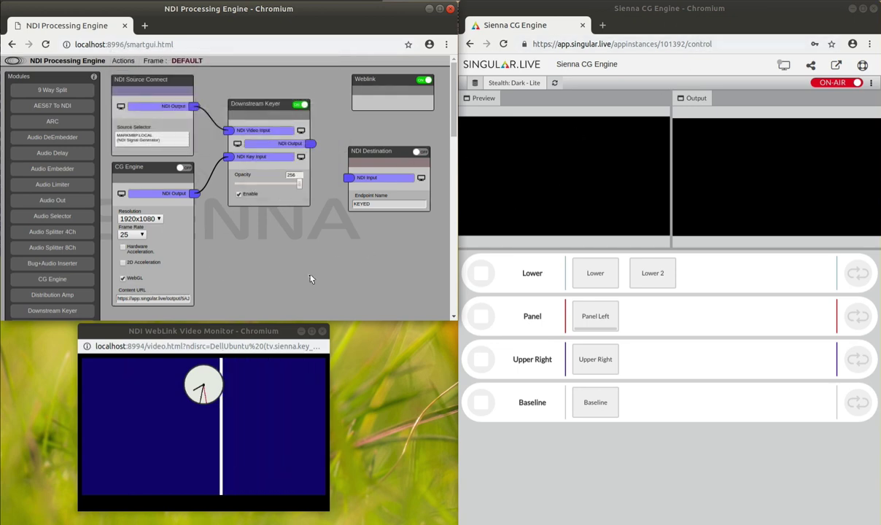
{"action": "left_click", "coordinate": [131, 266]}
{"action": "left_click", "coordinate": [188, 170]}
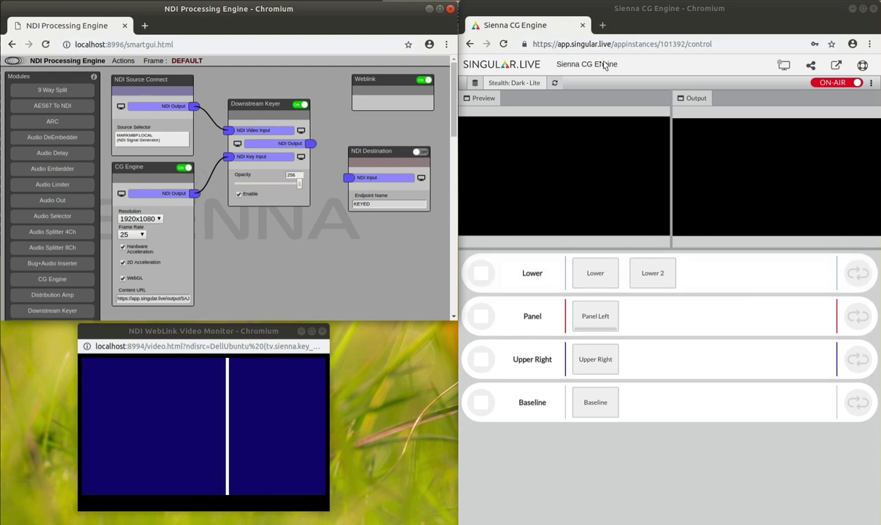
- Test the Lower and Panel Left graphics, then take Upper Right and Baseline on air
{"action": "left_click", "coordinate": [632, 5]}
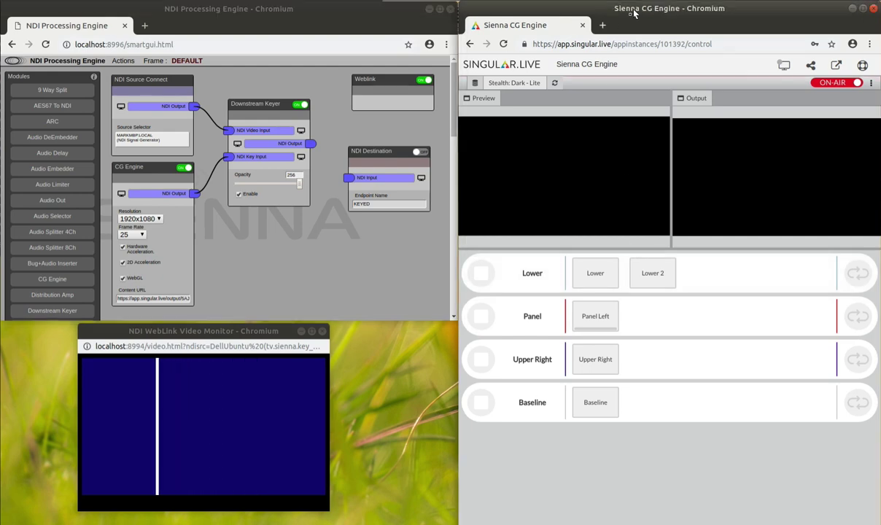
{"action": "left_click", "coordinate": [597, 279]}
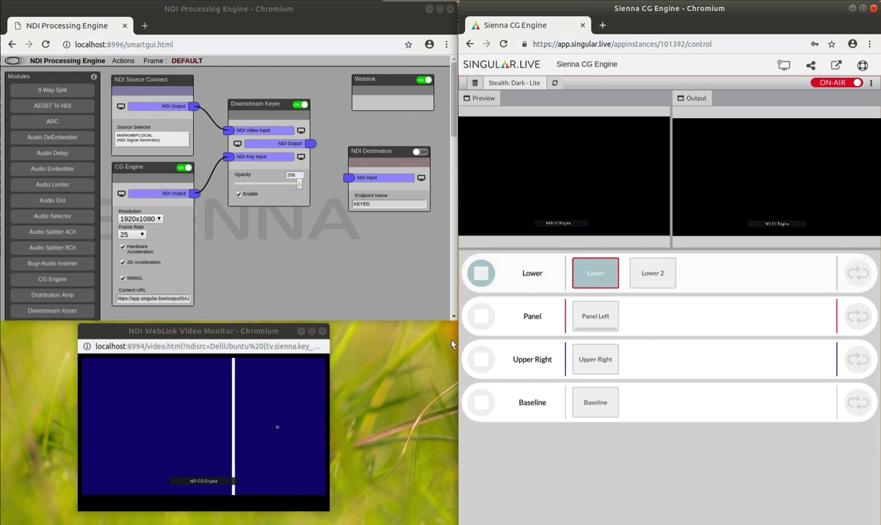
{"action": "left_click", "coordinate": [596, 276]}
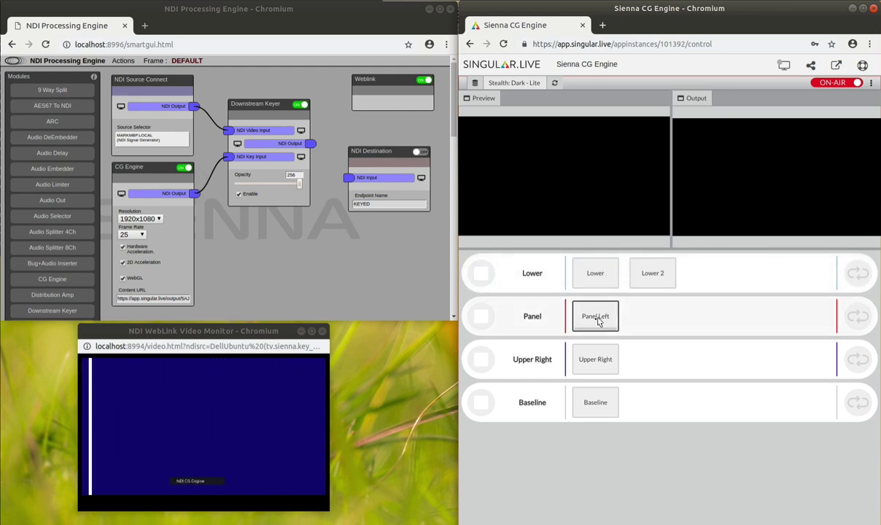
{"action": "left_click", "coordinate": [596, 318]}
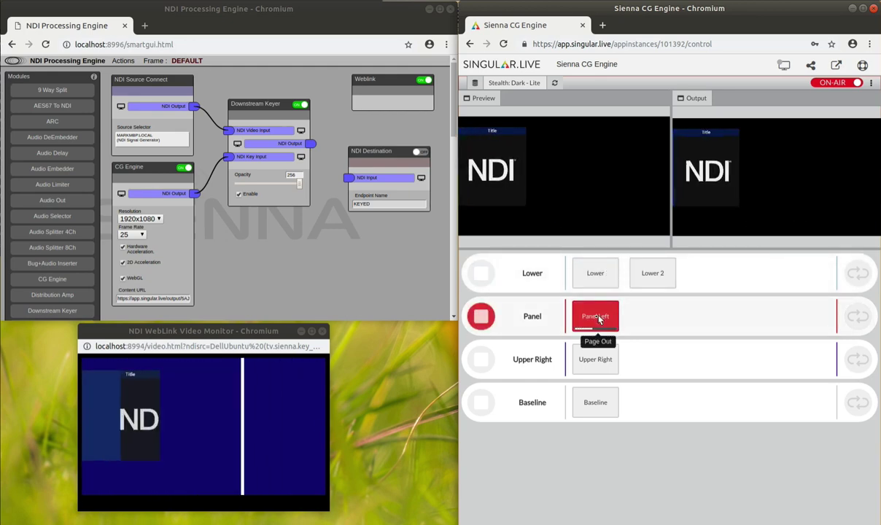
{"action": "left_click", "coordinate": [598, 318]}
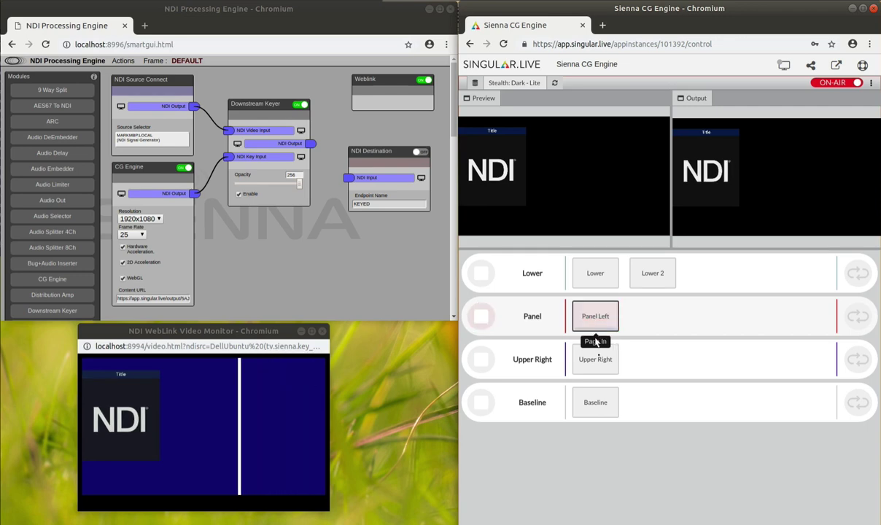
{"action": "left_click", "coordinate": [597, 359]}
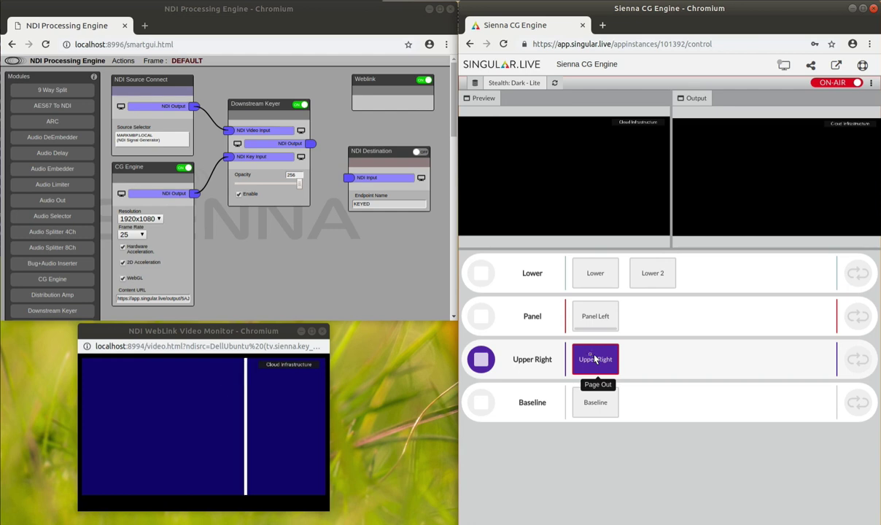
{"action": "left_click", "coordinate": [590, 402]}
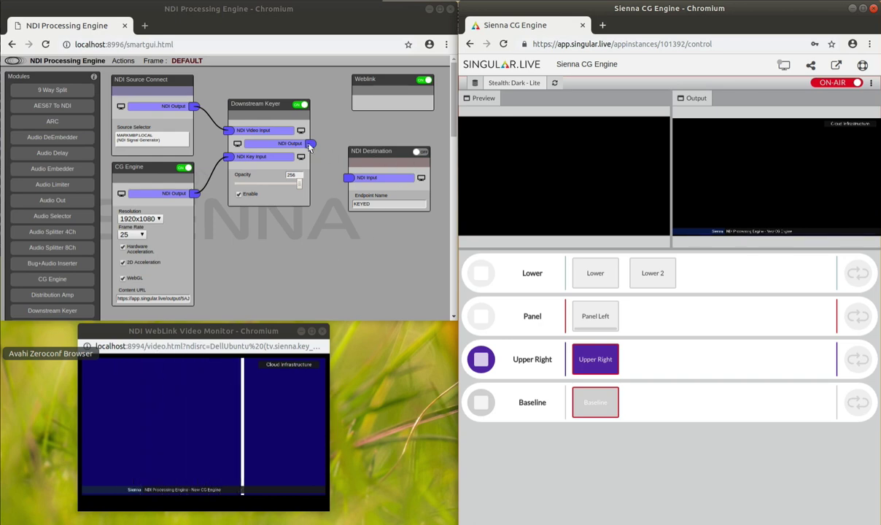
- Route the keyer output to the NDI Destination and enlarge the KEYED monitor at top-left
{"action": "left_click_drag", "start_coordinate": [310, 143], "coordinate": [349, 177]}
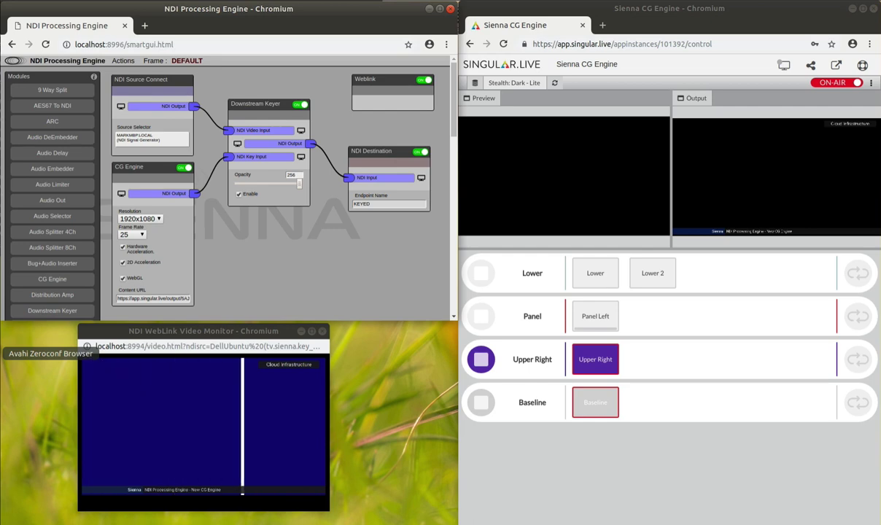
{"action": "left_click_drag", "start_coordinate": [152, 170], "coordinate": [182, 58]}
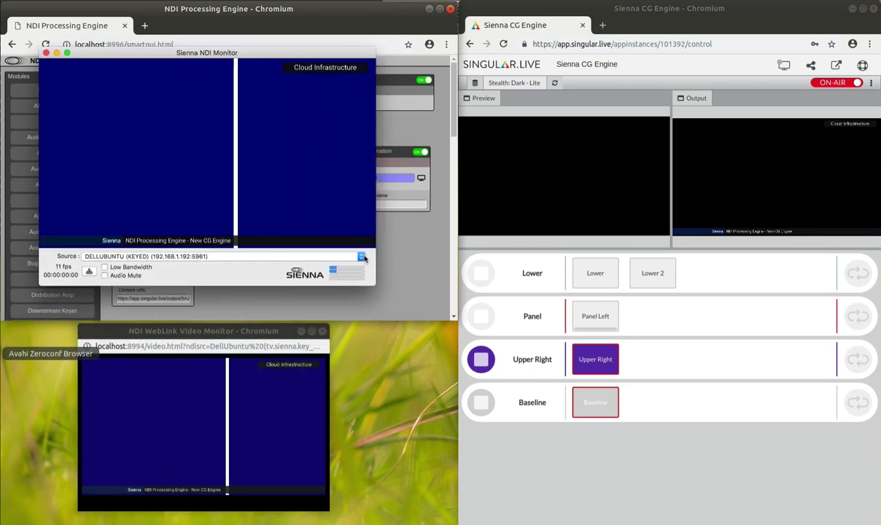
{"action": "left_click_drag", "start_coordinate": [378, 291], "coordinate": [544, 381]}
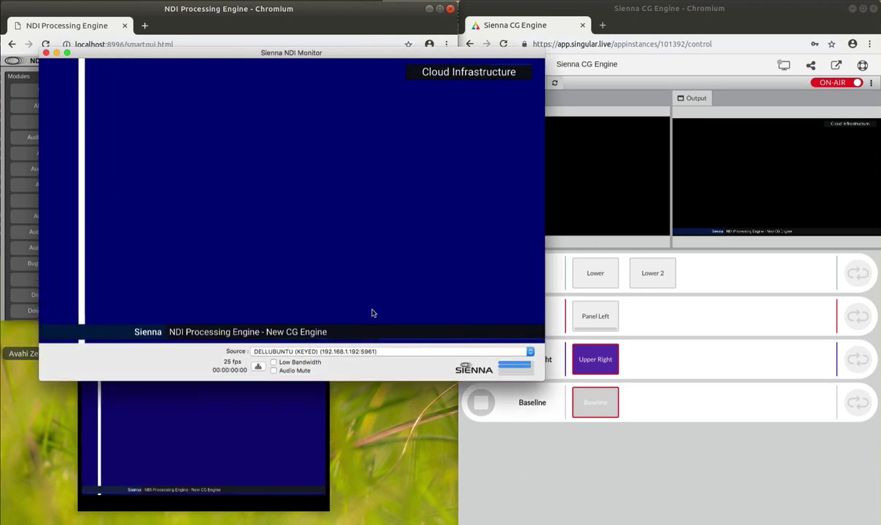
{"action": "left_click_drag", "start_coordinate": [367, 55], "coordinate": [321, 9]}
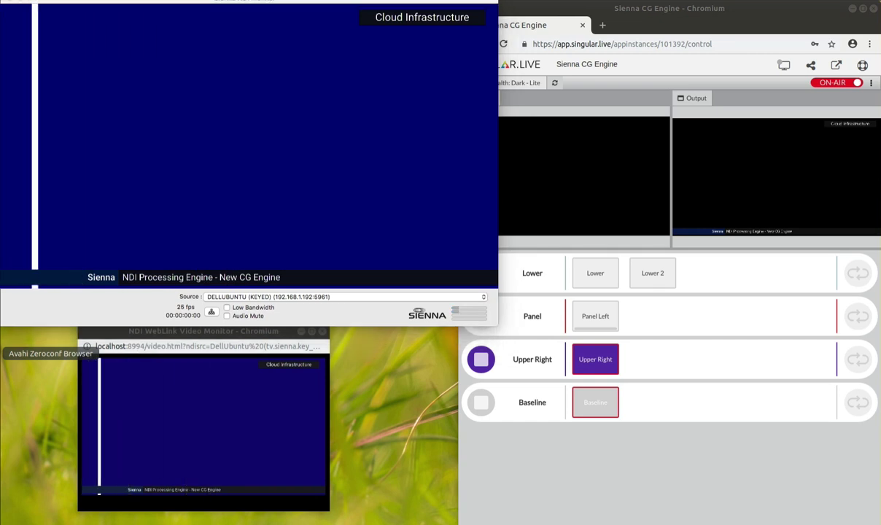
- Try Lower 2 and Panel Left, then return to the 'NDI CG Engine' Lower graphic
{"action": "left_click", "coordinate": [652, 273]}
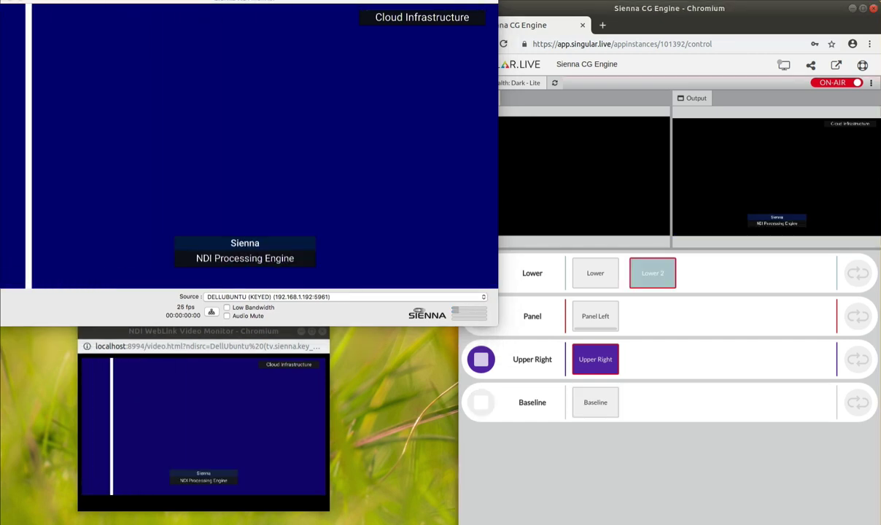
{"action": "left_click", "coordinate": [595, 316]}
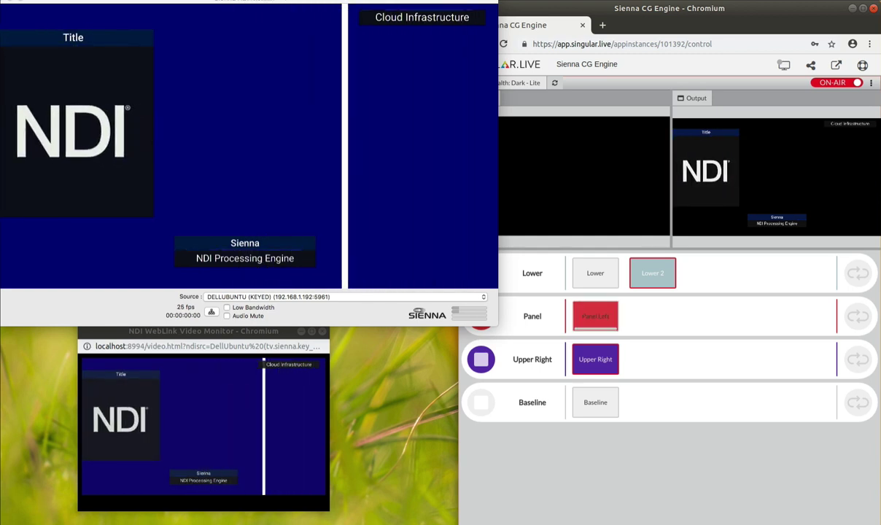
{"action": "left_click", "coordinate": [596, 273]}
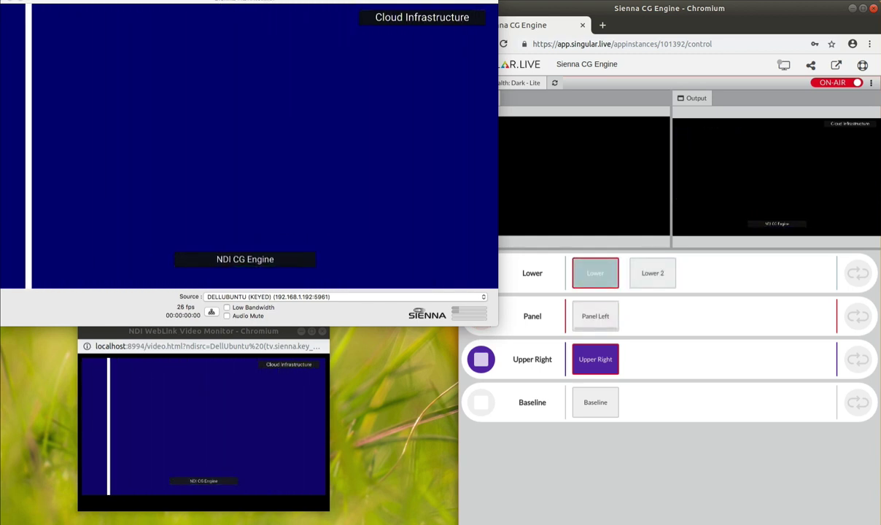